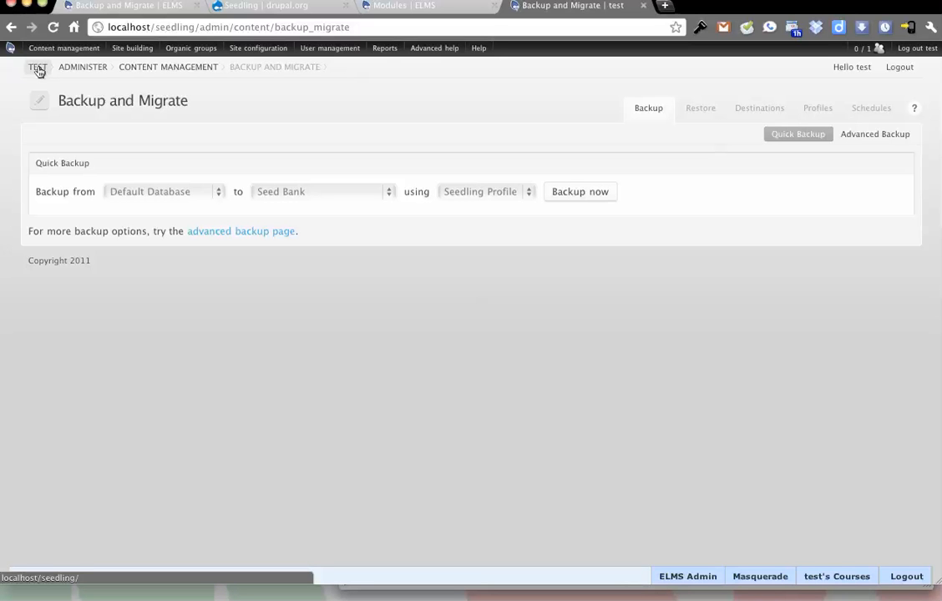
# Open the test site's home page in a separate tab and bring up its Primary links menu configuration
pyautogui.middleClick(38, 71)
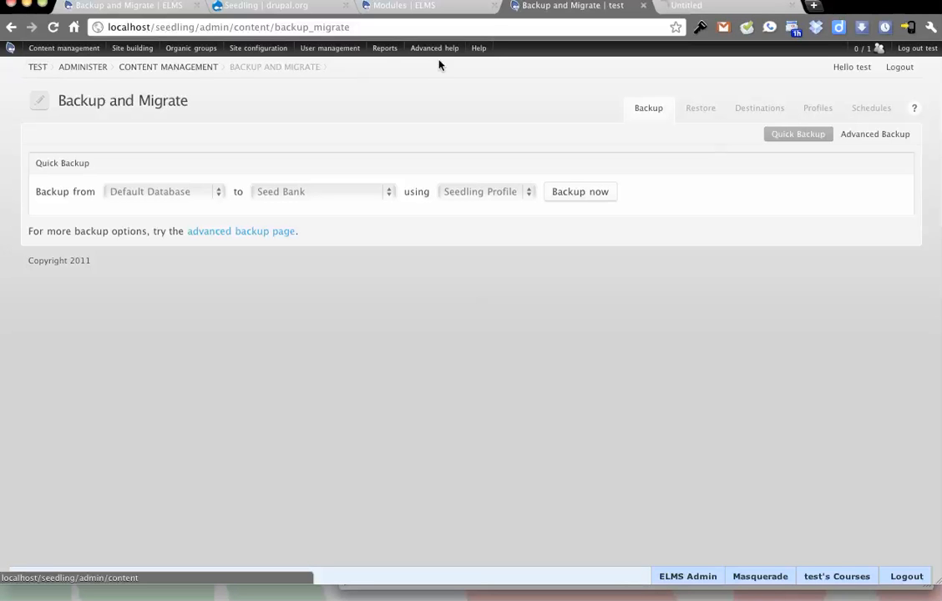
pyautogui.click(701, 8)
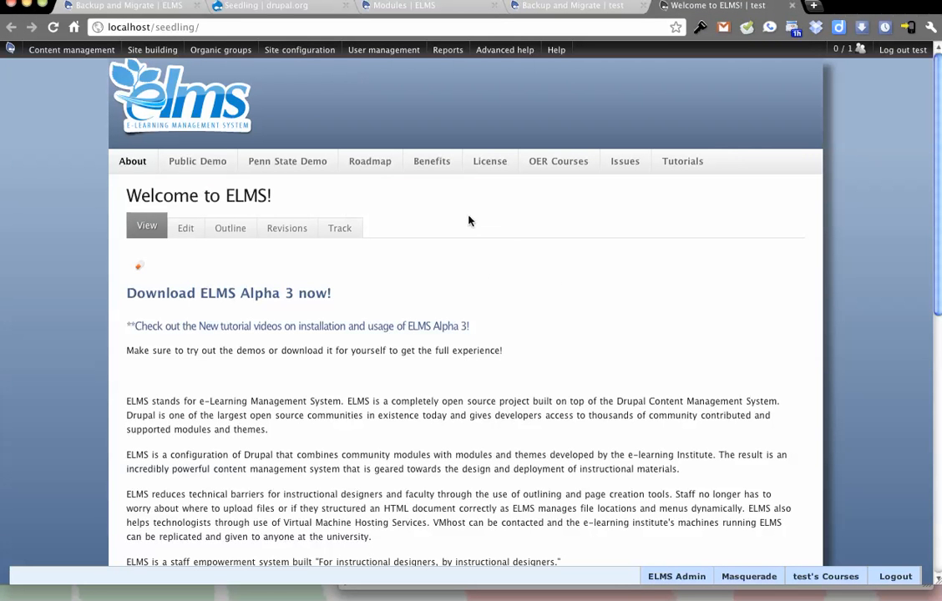
pyautogui.moveTo(120, 56)
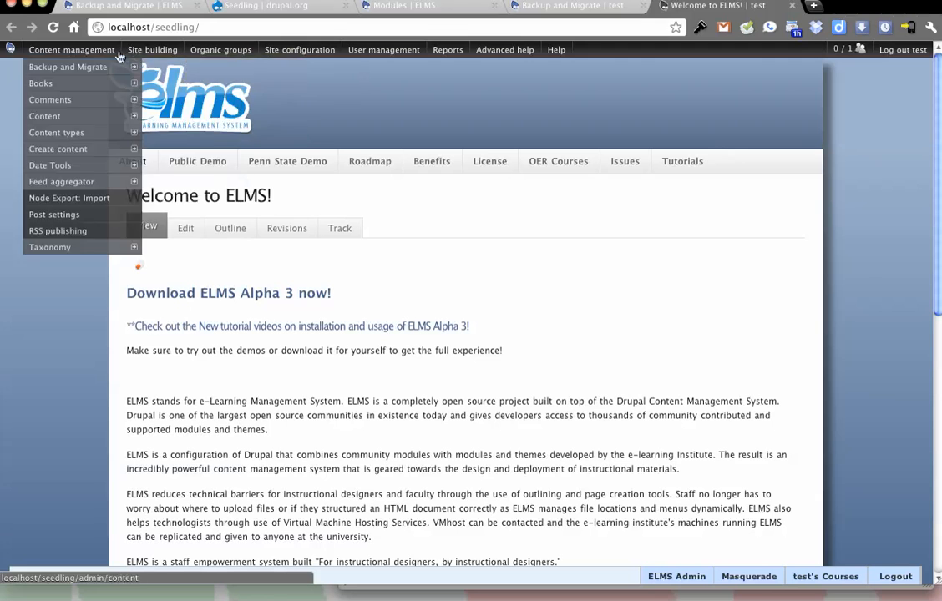
pyautogui.moveTo(152, 50)
pyautogui.click(155, 166)
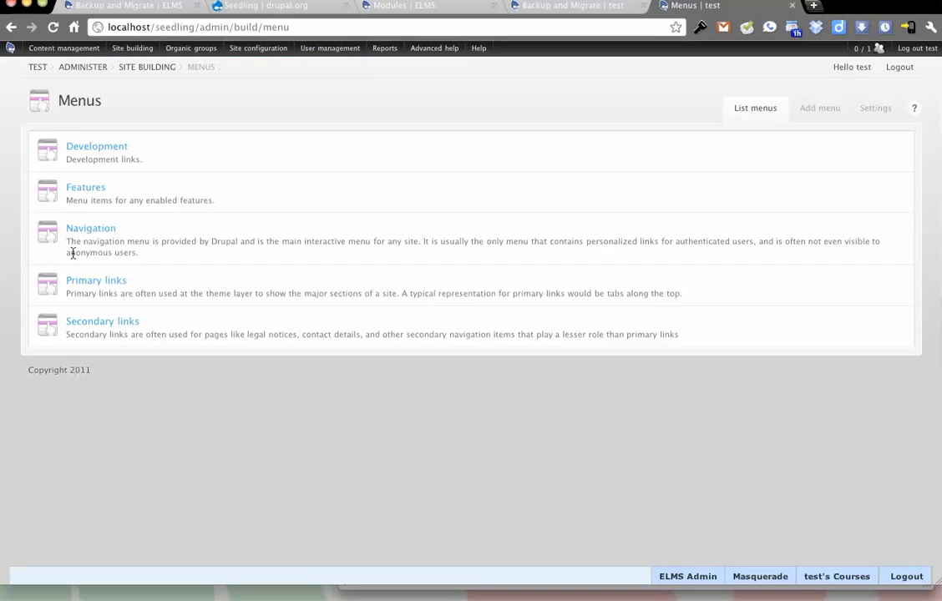
pyautogui.click(80, 282)
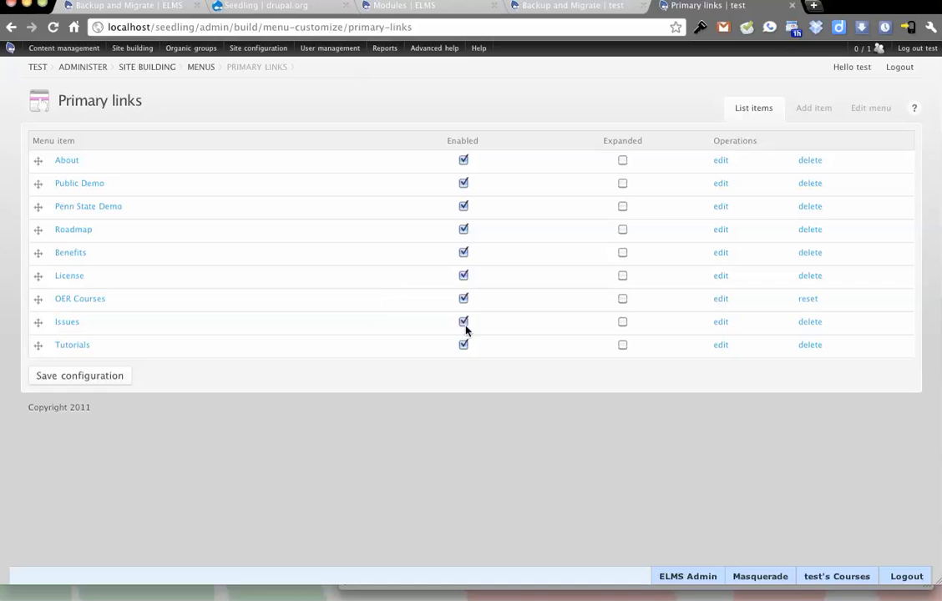
# Disable every primary link except About and OER Courses, and save the menu configuration
pyautogui.click(463, 323)
pyautogui.click(462, 298)
pyautogui.click(464, 275)
pyautogui.click(464, 252)
pyautogui.click(462, 230)
pyautogui.click(463, 207)
pyautogui.click(464, 183)
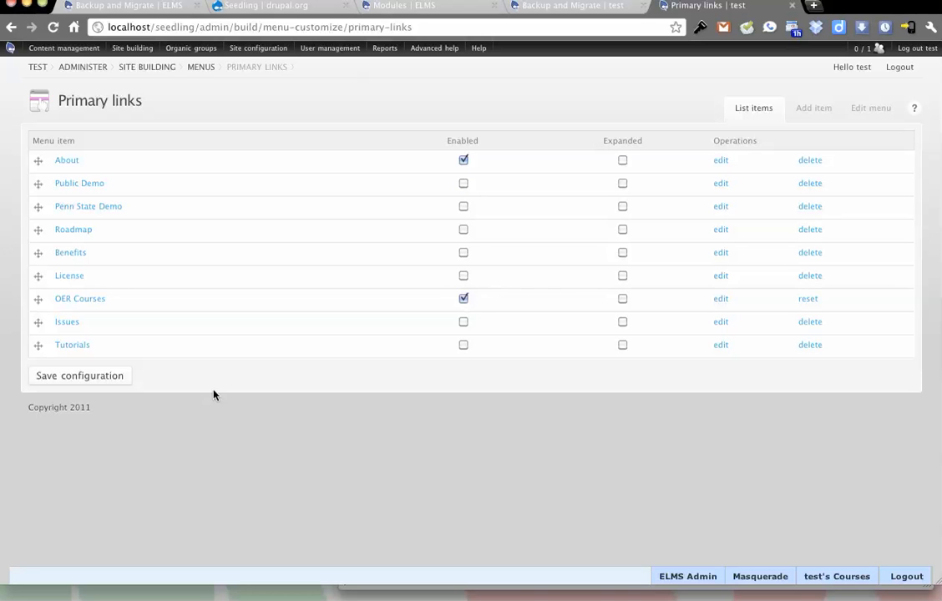
pyautogui.click(93, 382)
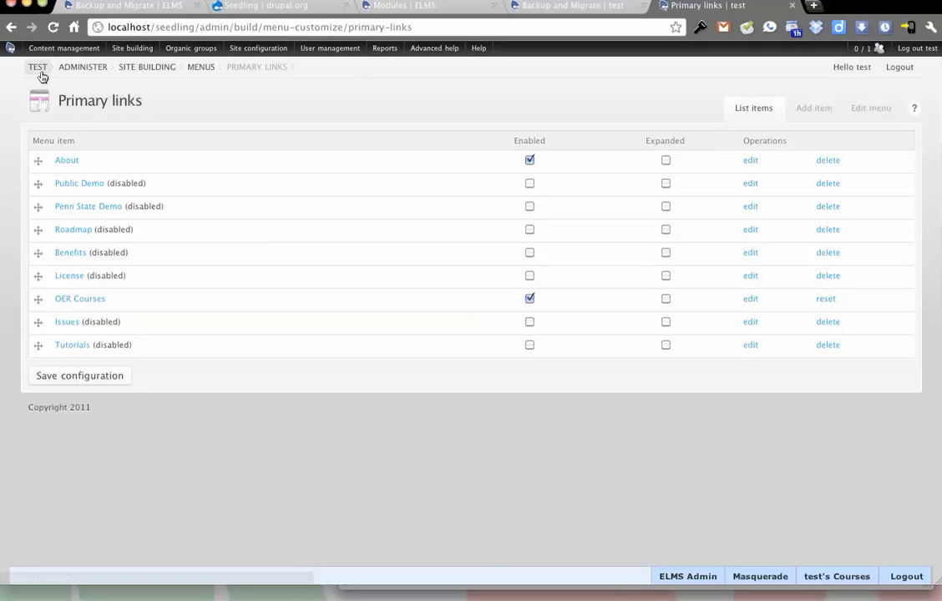
# Open the Welcome to ELMS! home page for editing and replace its entire body with "mutant seed!"
pyautogui.click(39, 70)
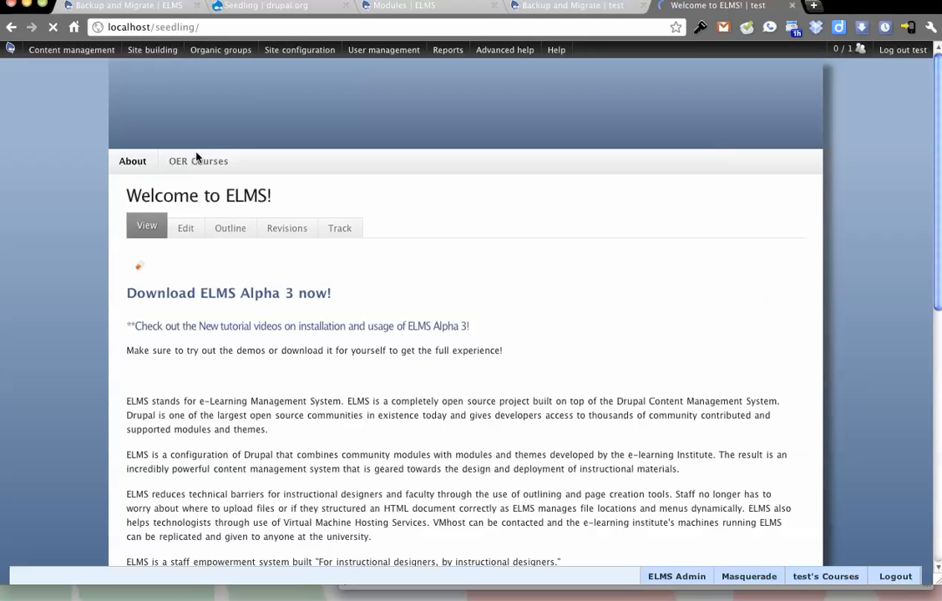
pyautogui.click(190, 230)
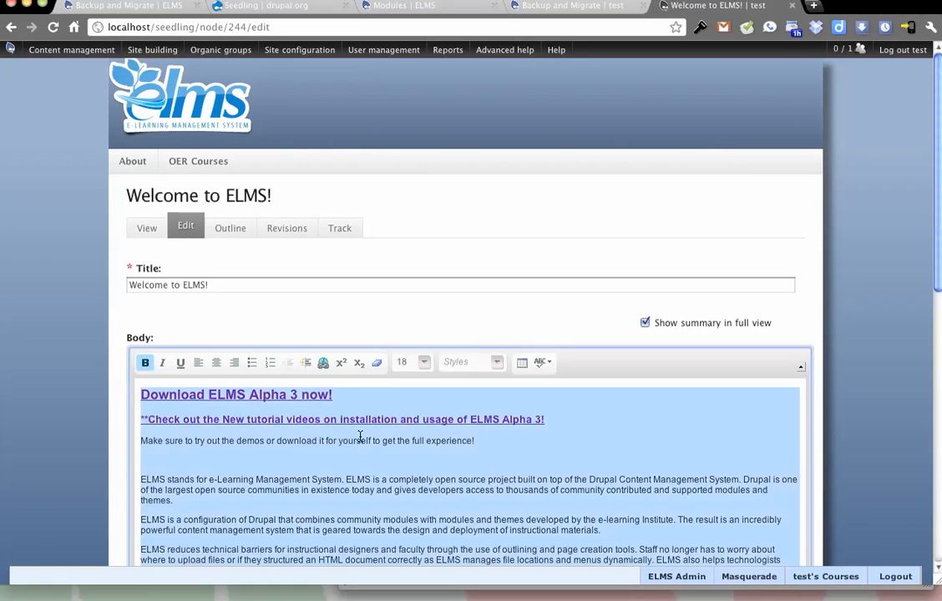
pyautogui.write('mutant')
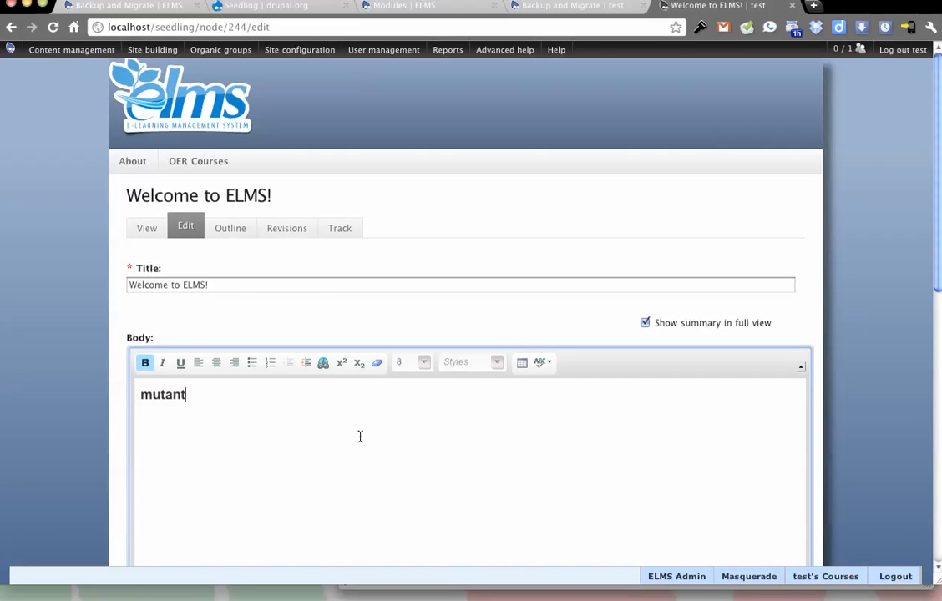
pyautogui.write(' seed!')
# Set the page title to "mutant seed! seedling of a seedling", reusing the copied body text, and save the page
pyautogui.press('super+a')
pyautogui.press('super+c')
pyautogui.click(177, 284)
pyautogui.press('super+a')
pyautogui.press('super+v')
pyautogui.write('s')
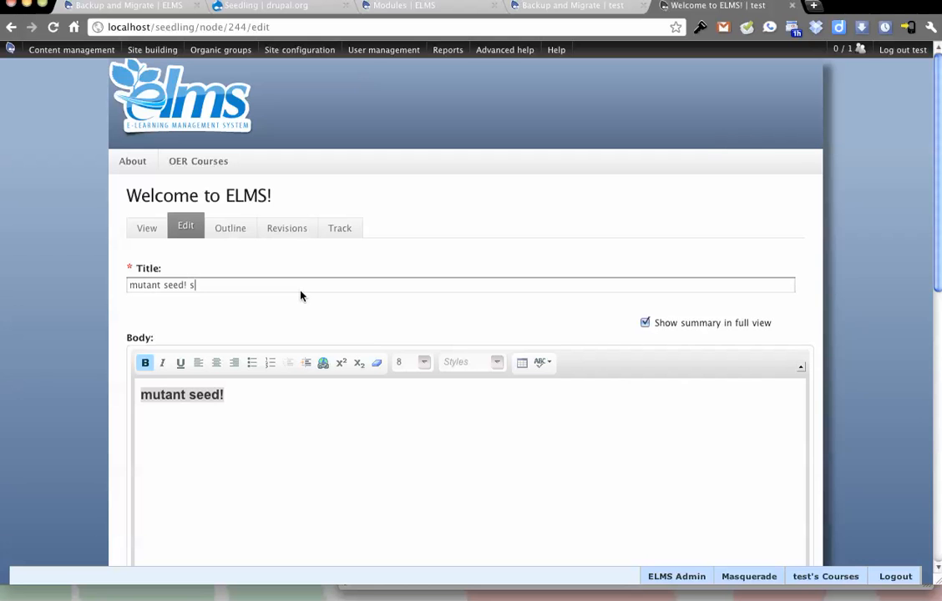
pyautogui.write('eedling of a seedling')
pyautogui.scroll(-10, 133, 361)
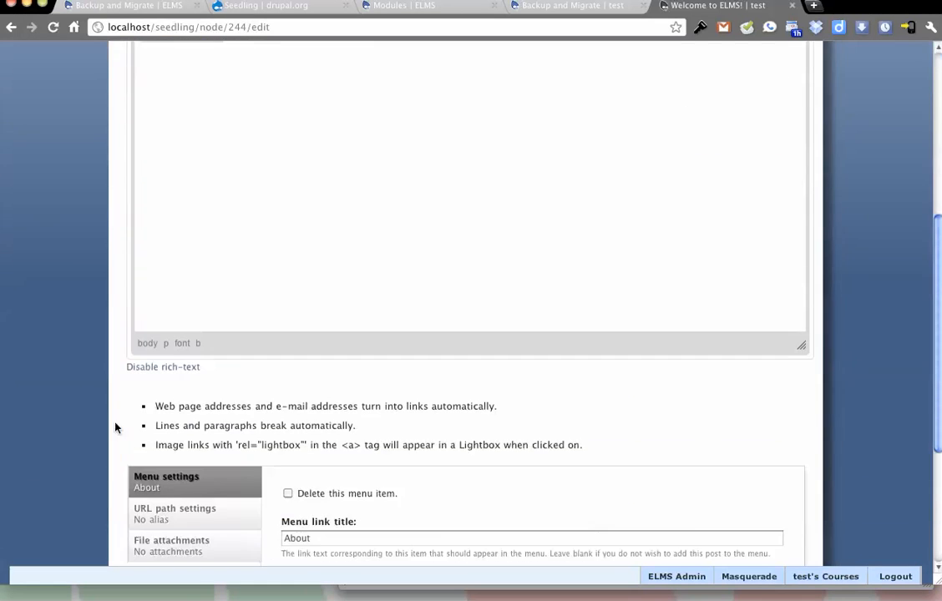
pyautogui.click(141, 514)
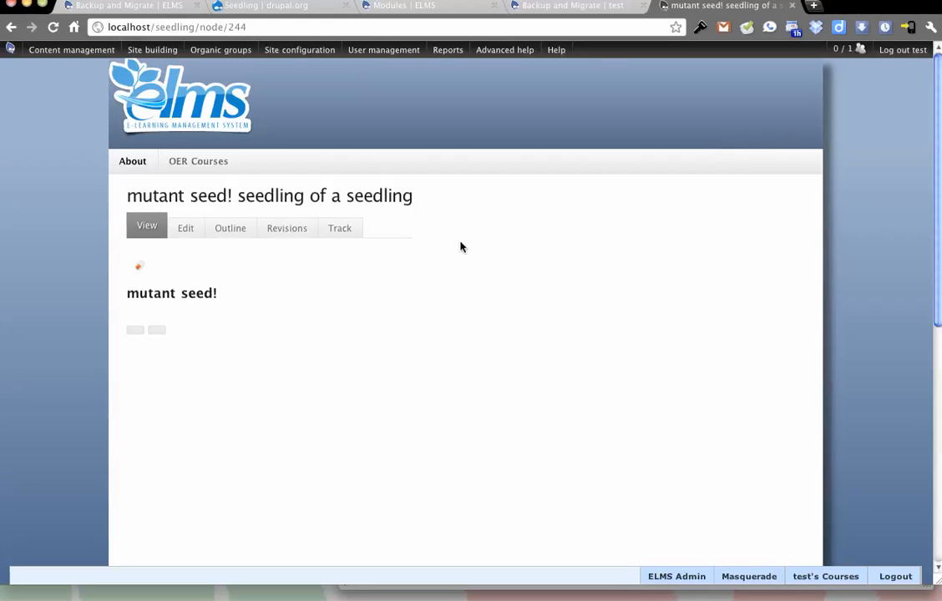
# Open the site's Backup and Migrate quick backup page
pyautogui.moveTo(52, 48)
pyautogui.moveTo(61, 69)
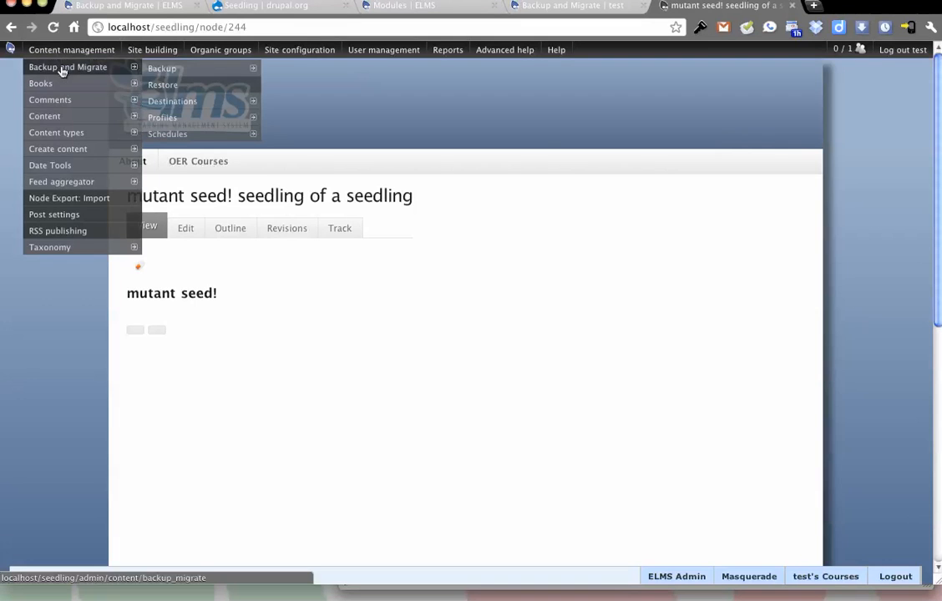
pyautogui.click(175, 70)
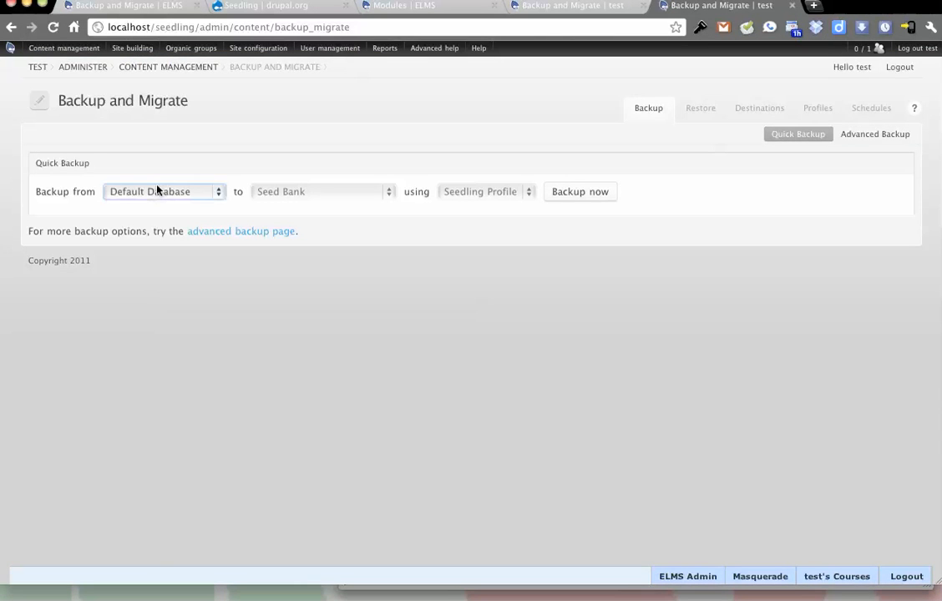
pyautogui.click(157, 191)
pyautogui.click(158, 216)
pyautogui.click(394, 240)
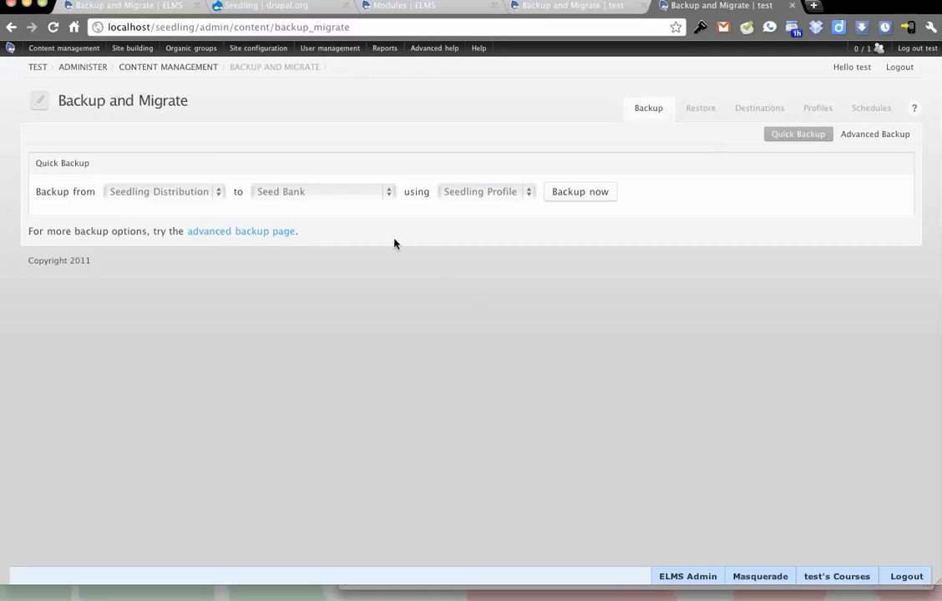
pyautogui.click(361, 191)
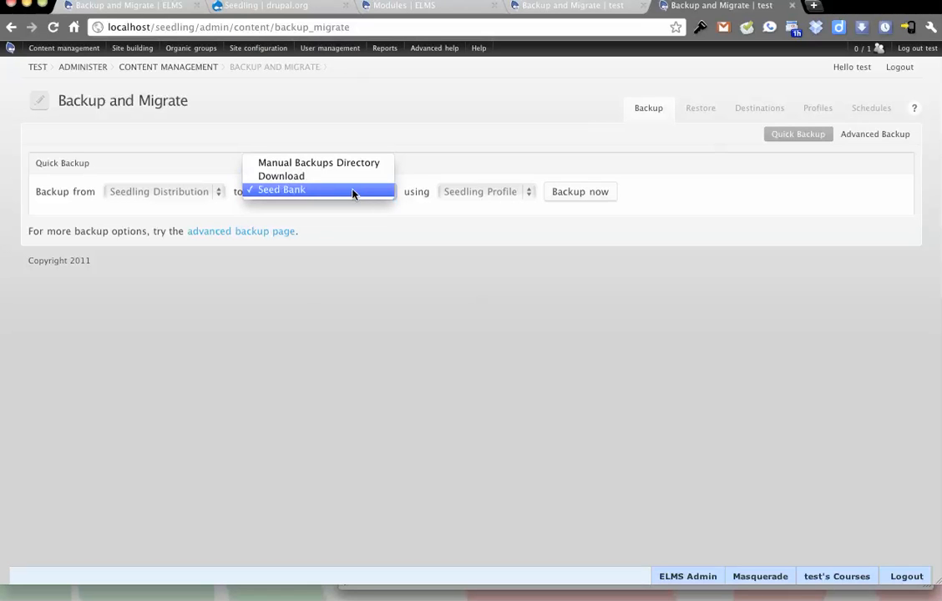
pyautogui.click(355, 191)
pyautogui.click(470, 192)
pyautogui.click(422, 224)
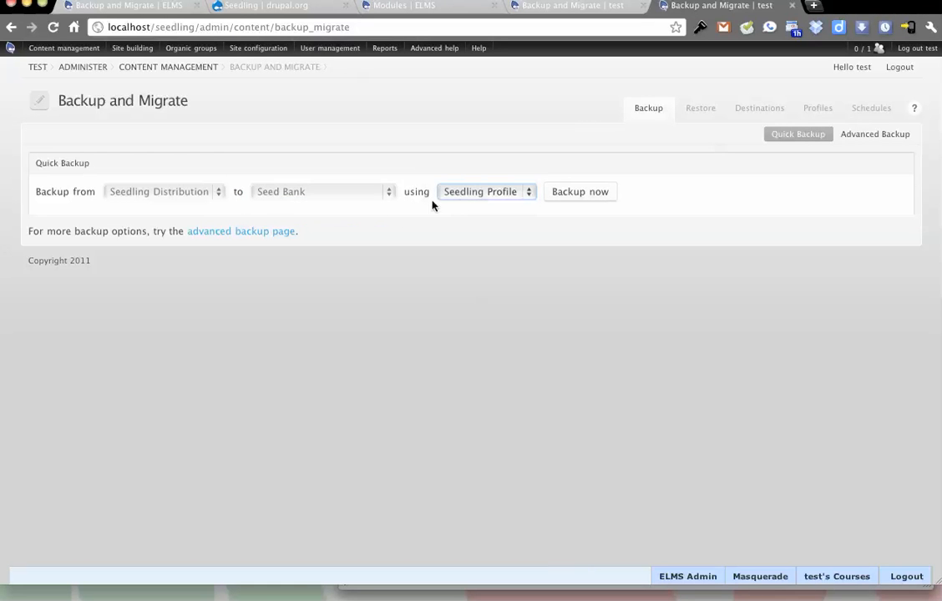
# Back up the Default Database to the Seed Bank using the Seedling Profile
pyautogui.click(162, 191)
pyautogui.click(170, 164)
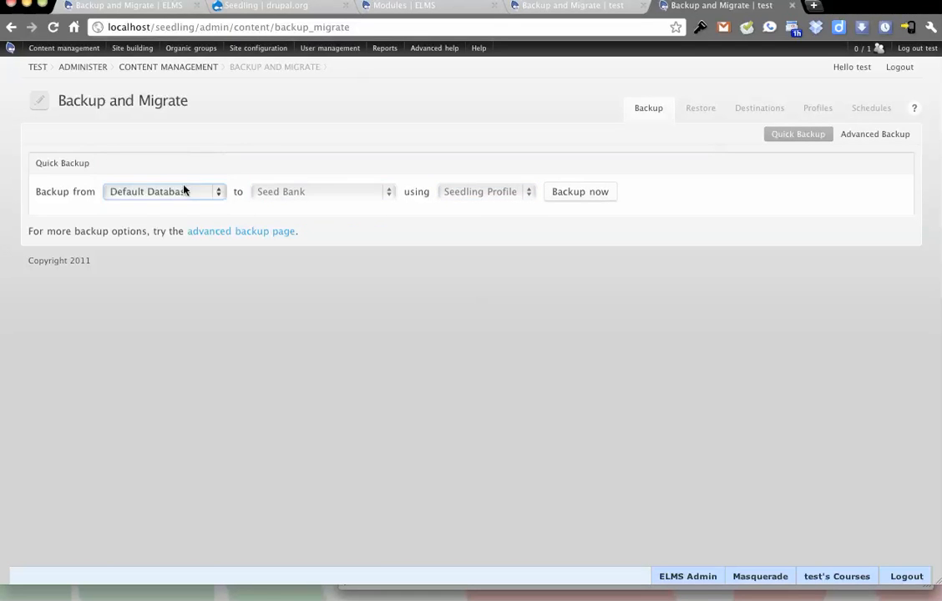
pyautogui.click(557, 192)
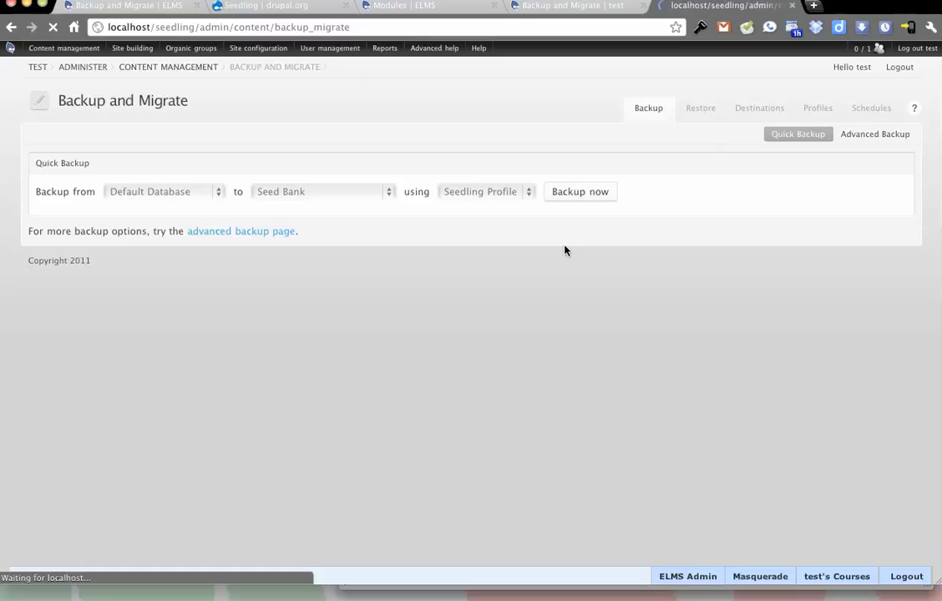
# Run a backup of the Seedling Distribution to Download using the Seedling Profile
pyautogui.click(126, 195)
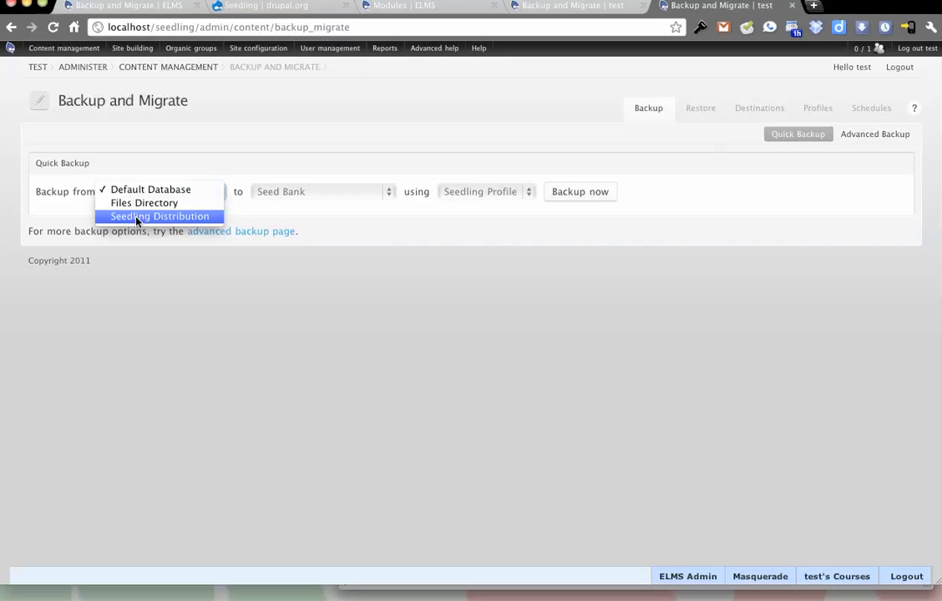
pyautogui.click(138, 219)
pyautogui.click(319, 193)
pyautogui.click(320, 177)
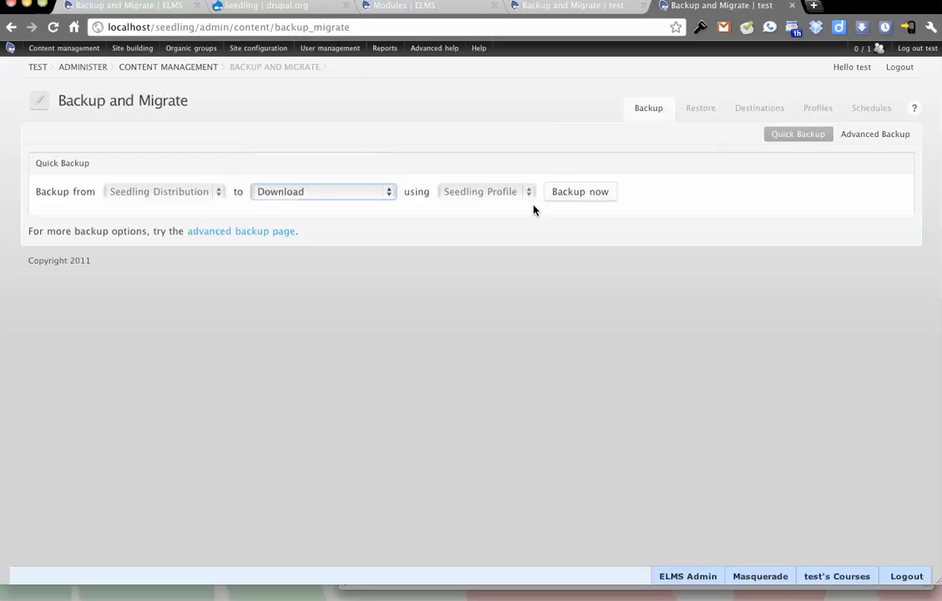
pyautogui.click(569, 197)
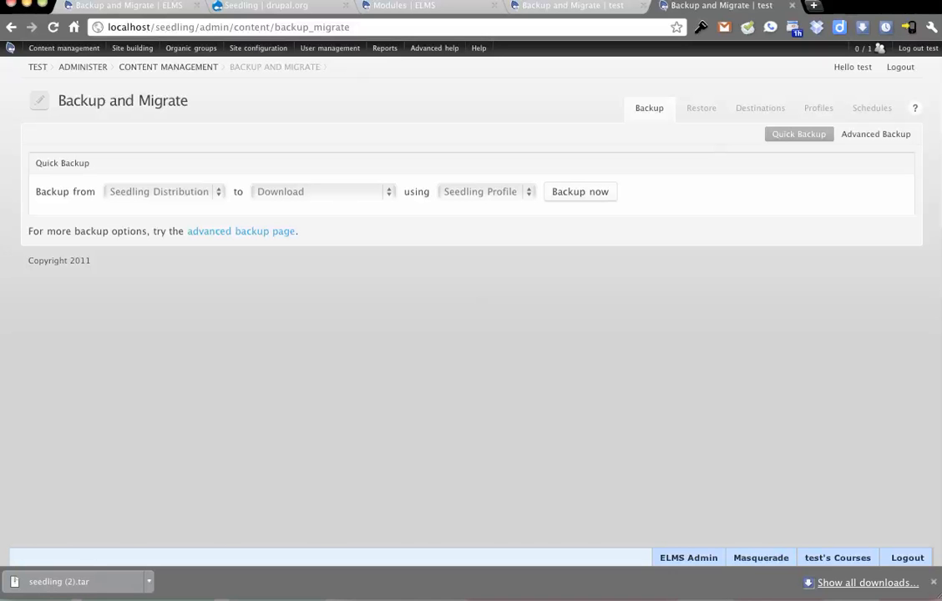
# Extract the downloaded seedling (2).tar and, in Finder, rename the extracted folder as seedofseed
pyautogui.click(74, 590)
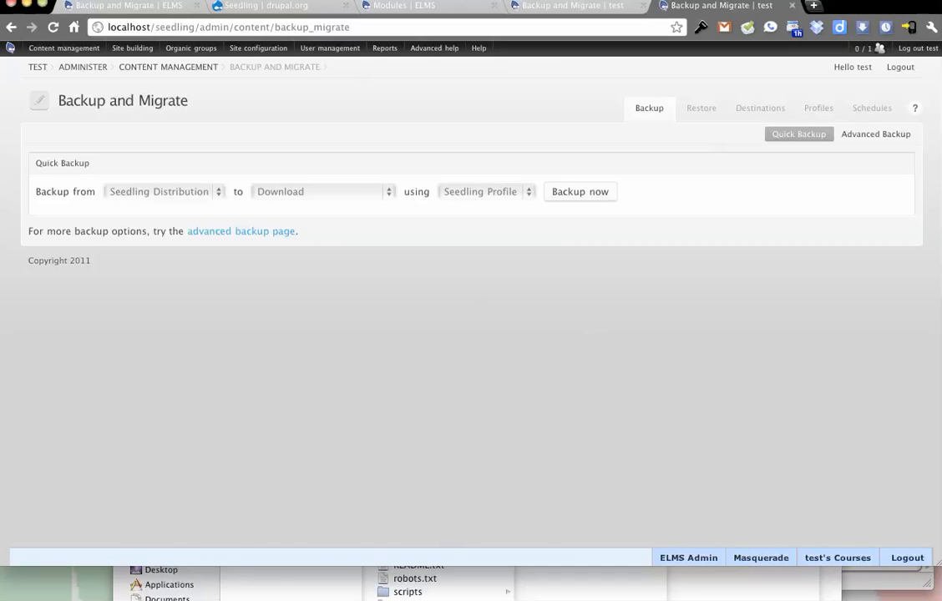
pyautogui.click(546, 584)
pyautogui.moveTo(545, 435); pyautogui.dragTo(625, 160)
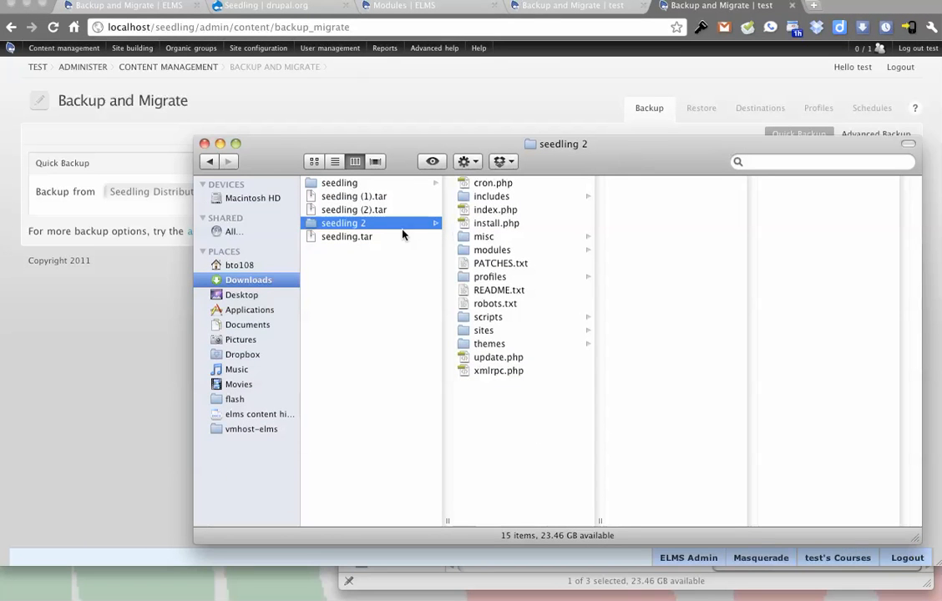
pyautogui.press('Return')
pyautogui.write('seedofseed')
pyautogui.press('Return')
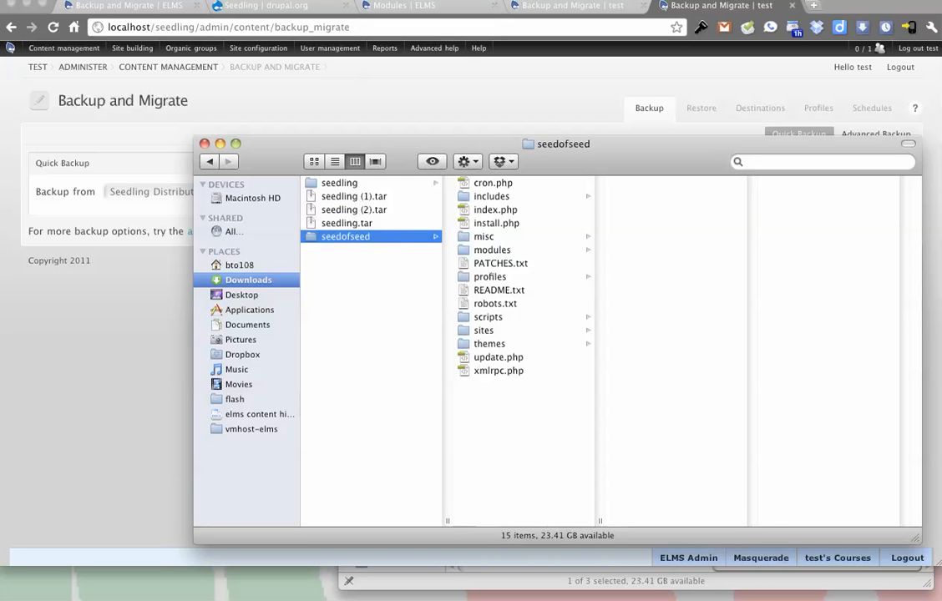
# Copy the seedofseed folder from Downloads into the local server's htdocs folder
pyautogui.press('F3')
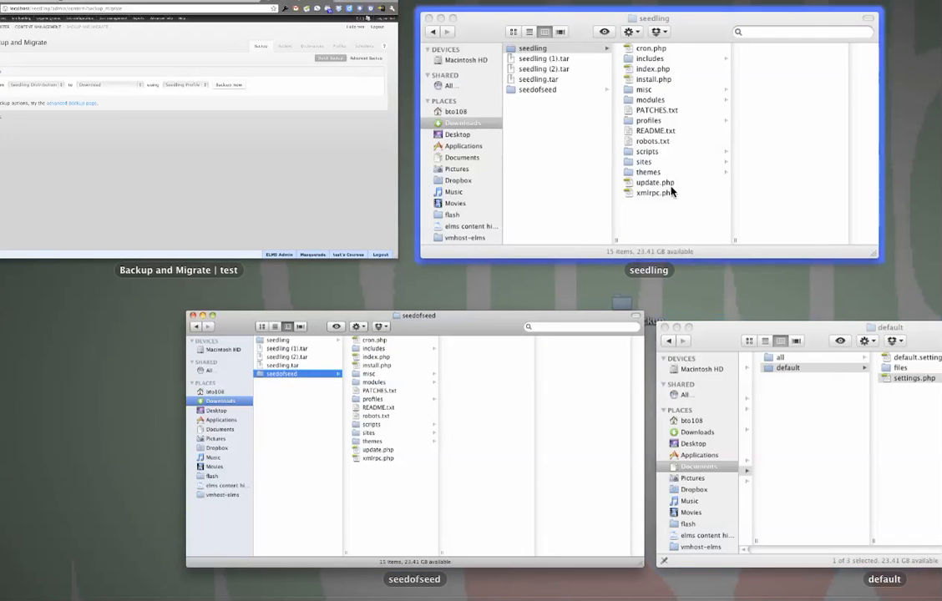
pyautogui.click(830, 445)
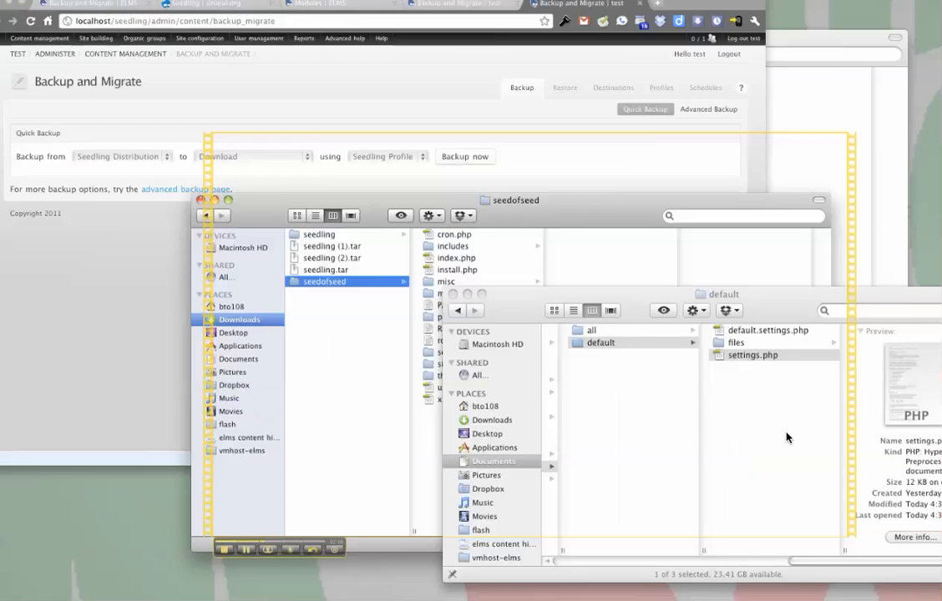
pyautogui.moveTo(782, 572); pyautogui.dragTo(542, 569)
pyautogui.click(787, 448)
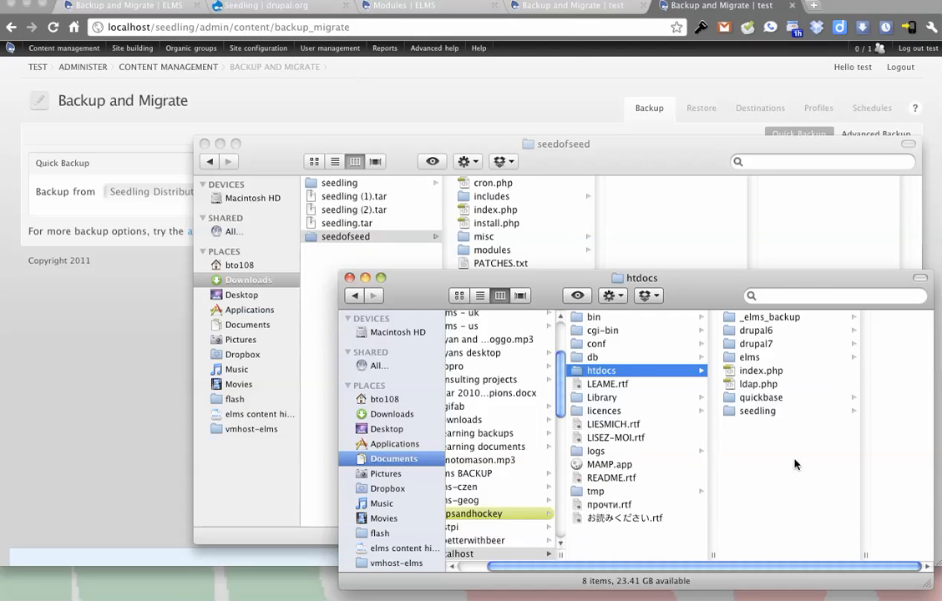
pyautogui.press('super+v')
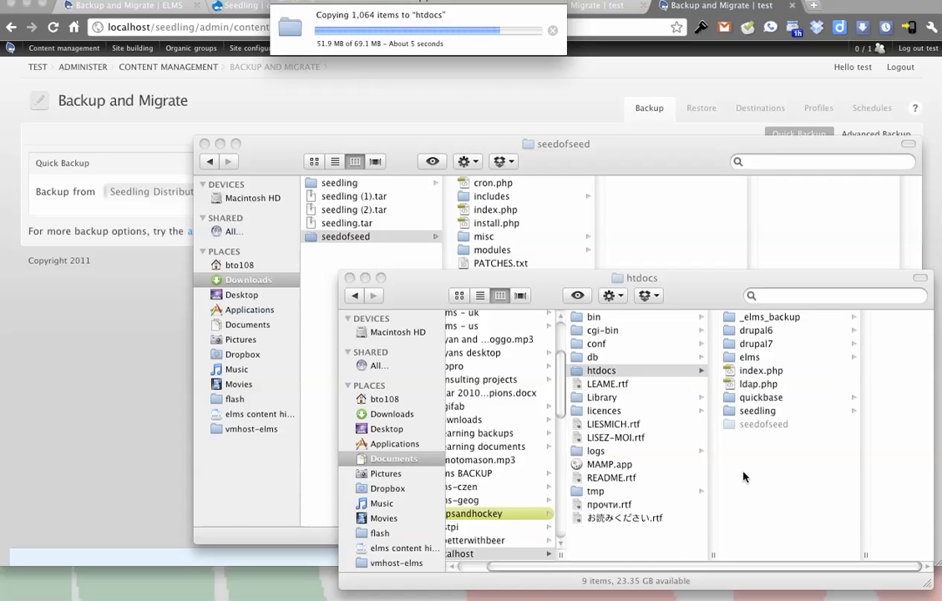
# In seedofseed/sites/default within htdocs, duplicate default.settings.php and rename the copy as settings.php
pyautogui.click(769, 426)
pyautogui.click(822, 465)
pyautogui.click(822, 329)
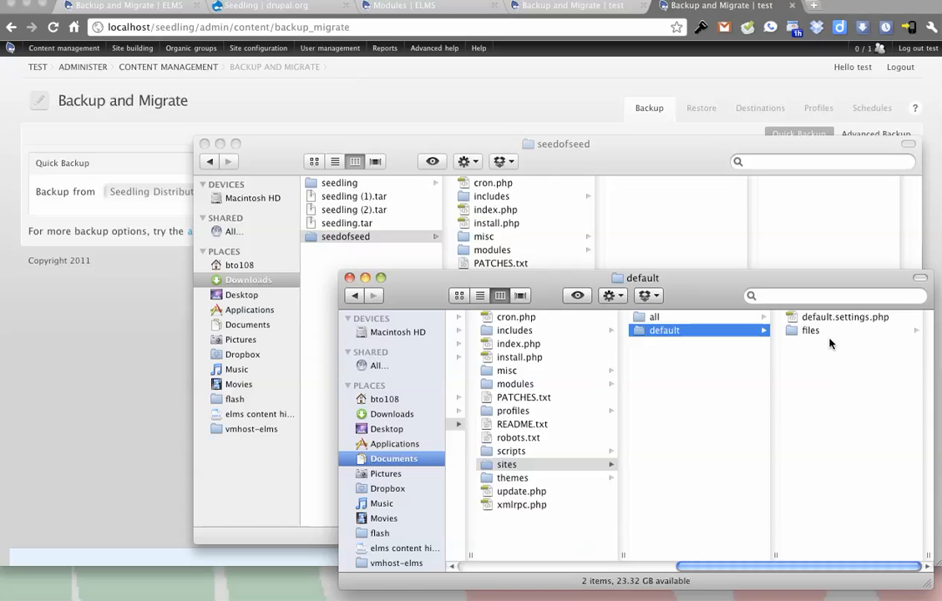
pyautogui.click(825, 317)
pyautogui.press('super+d')
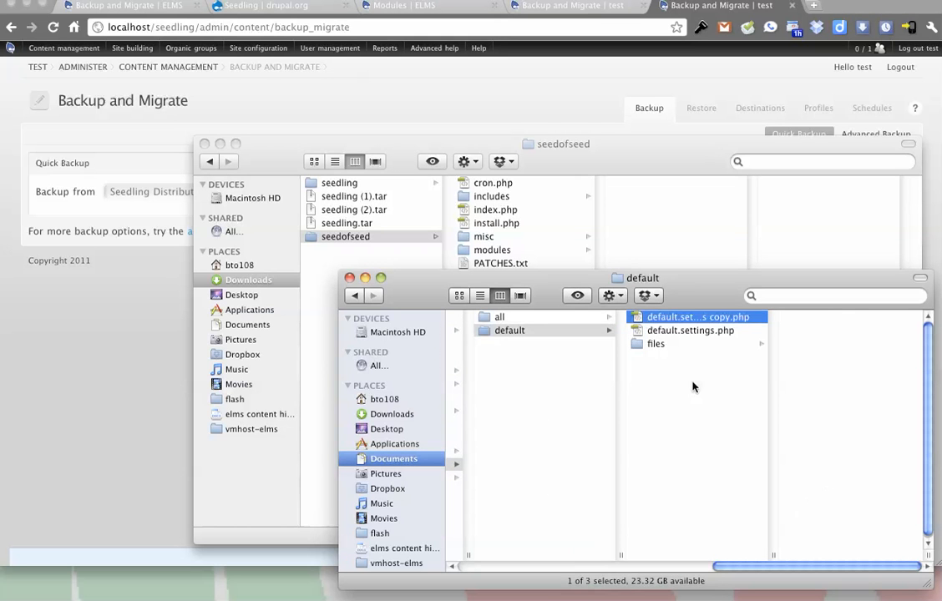
pyautogui.press('Return')
pyautogui.write('settings')
pyautogui.press('Return')
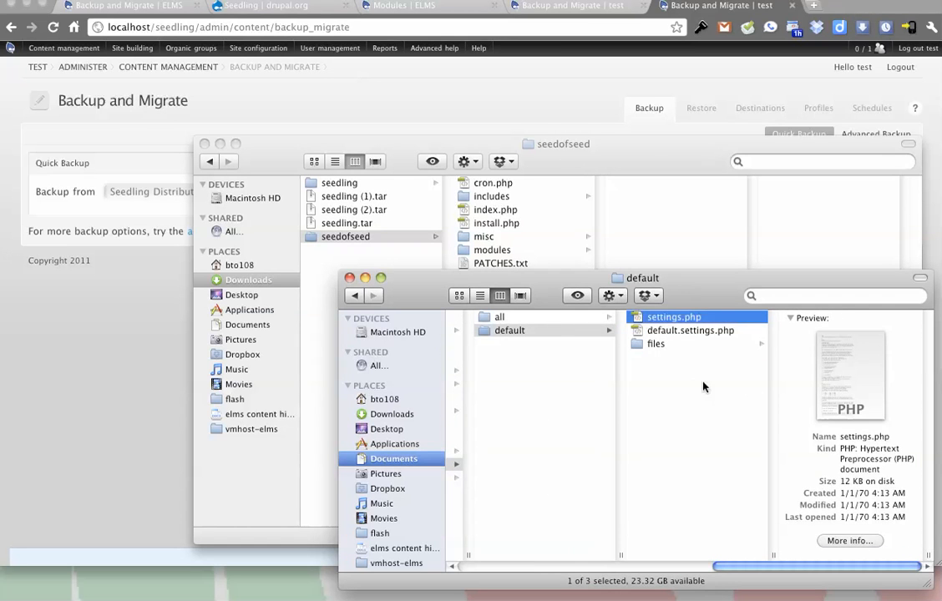
pyautogui.click(693, 406)
# In the browser, open localhost/seedofseed and start the Drupal installation with the Seedling profile
pyautogui.click(352, 30)
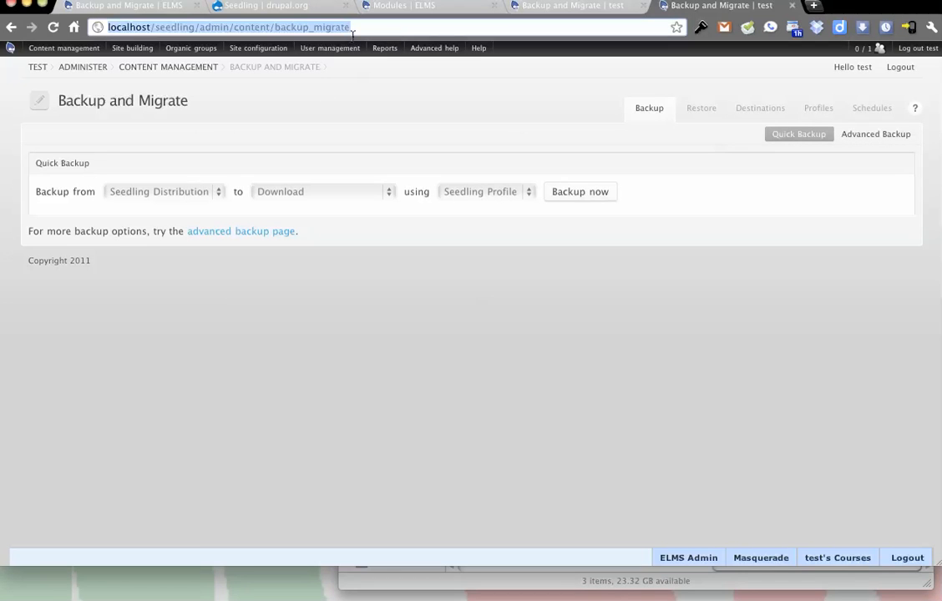
pyautogui.doubleClick(405, 28)
pyautogui.keyDown('shift'); pyautogui.click(152, 27); pyautogui.keyUp('shift')
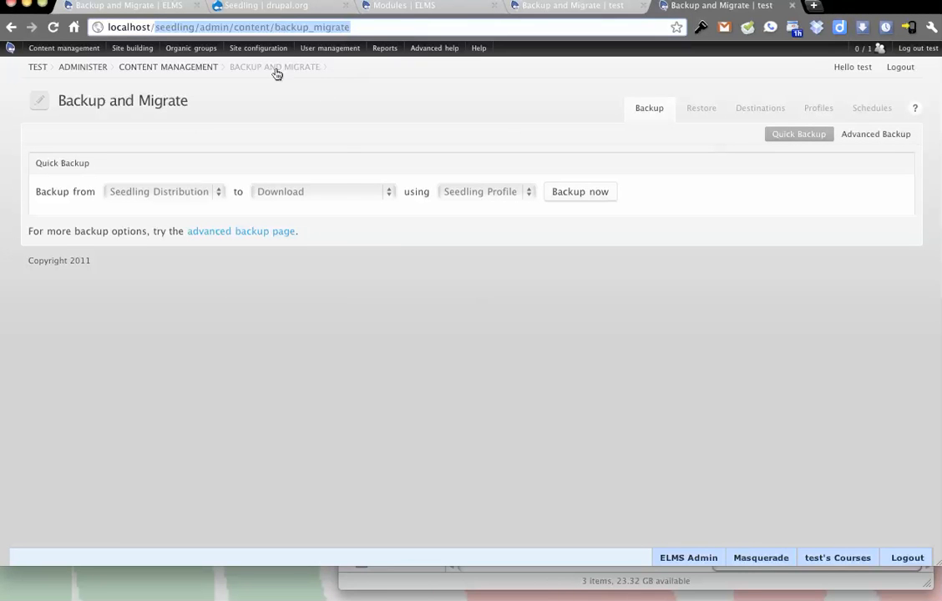
pyautogui.write('seedofseed')
pyautogui.press('Return')
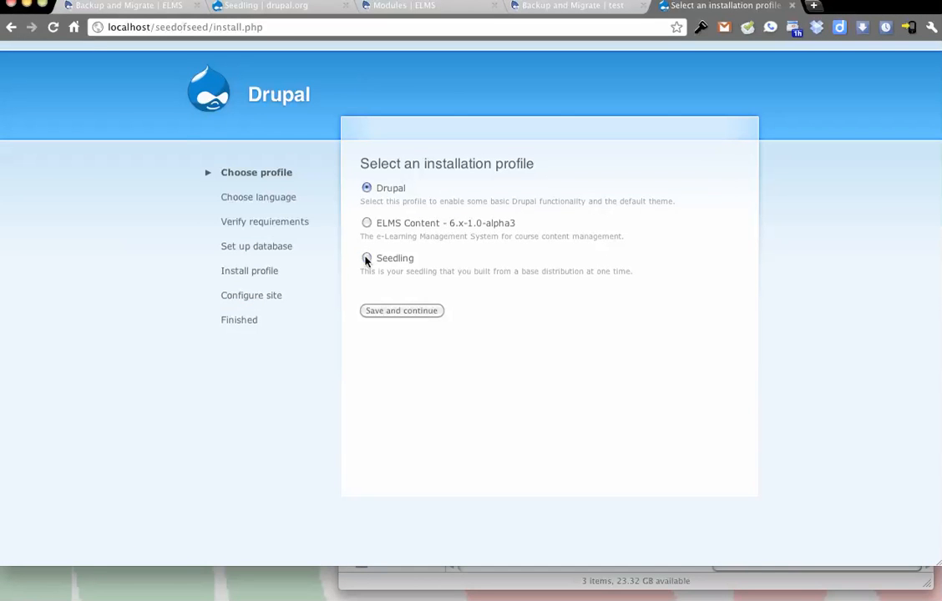
pyautogui.click(367, 258)
pyautogui.click(399, 314)
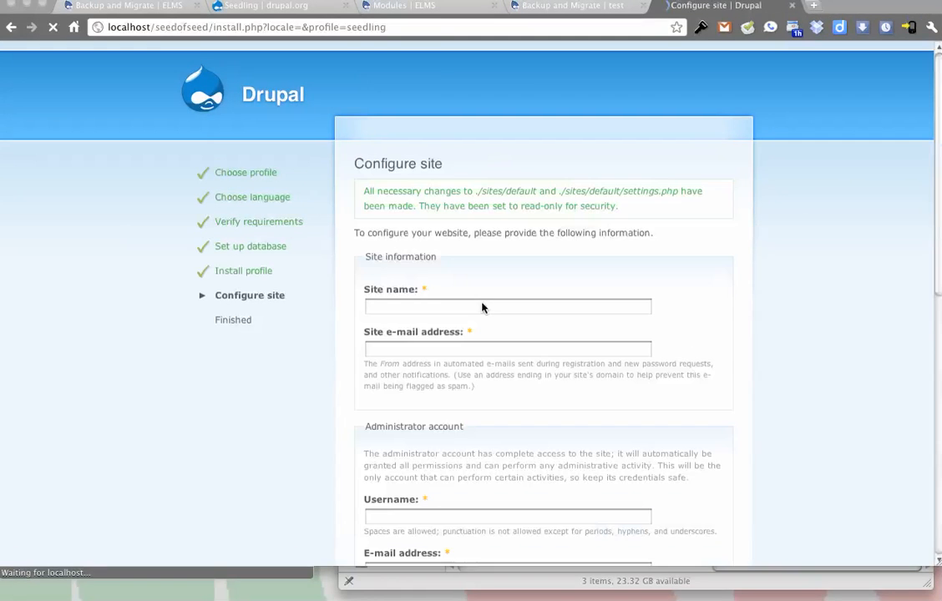
# Set the site name to MORETESTS and fill in the site e-mail address
pyautogui.click(448, 310)
pyautogui.write('MORETEST')
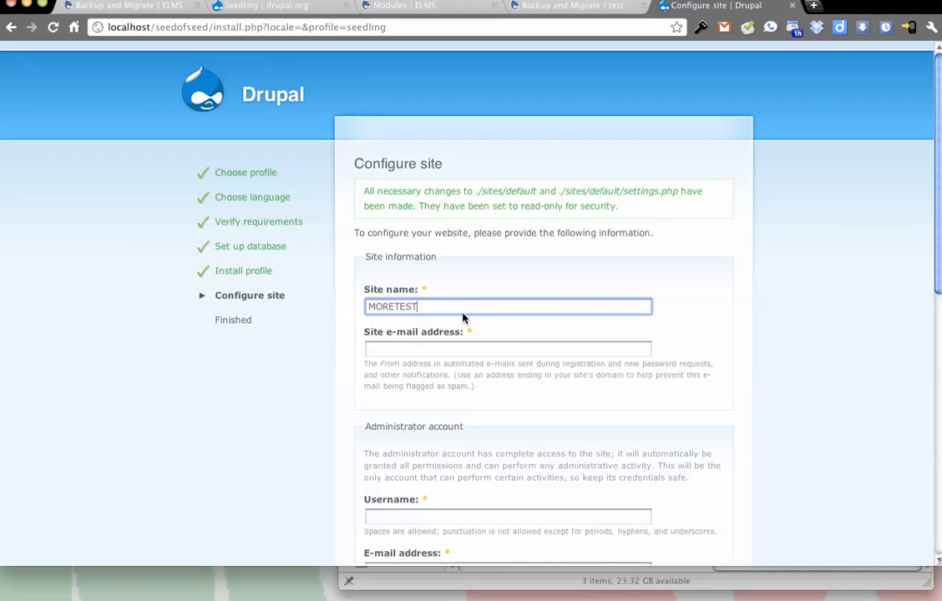
pyautogui.doubleClick(473, 307)
pyautogui.hotkey('ctrl', 'c')
pyautogui.click(466, 347)
pyautogui.hotkey('ctrl', 'v')
pyautogui.write('@')
pyautogui.hotkey('ctrl', 'v')
pyautogui.write('.')
pyautogui.hotkey('ctrl', 'v')
# Set the administrator username to MORETESTS and enter and confirm the account password
pyautogui.scroll(-4, 456, 343)
pyautogui.click(471, 378)
pyautogui.hotkey('ctrl', 'v')
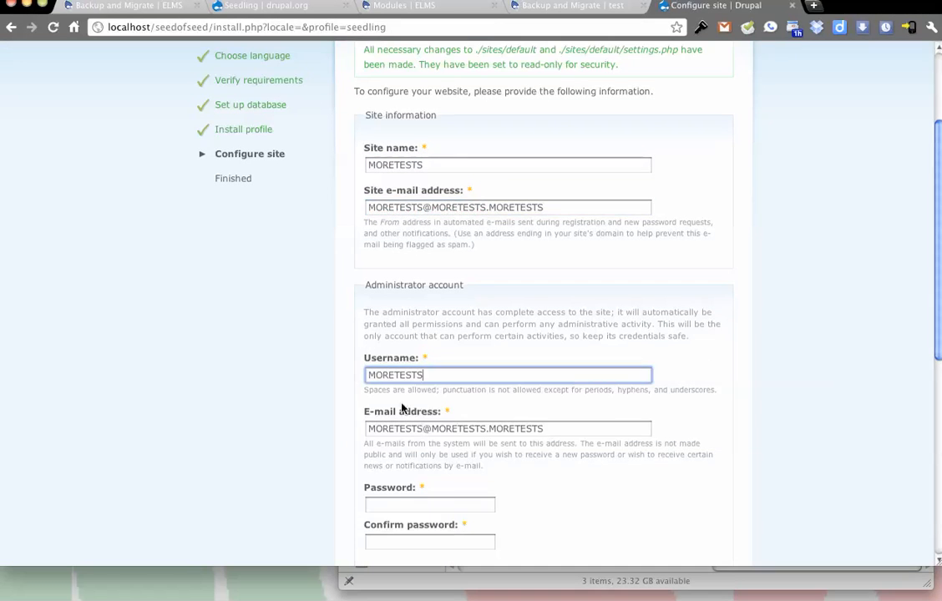
pyautogui.scroll(-3, 374, 410)
pyautogui.click(408, 386)
pyautogui.hotkey('ctrl', 'v')
pyautogui.press('Tab')
pyautogui.hotkey('ctrl', 'v')
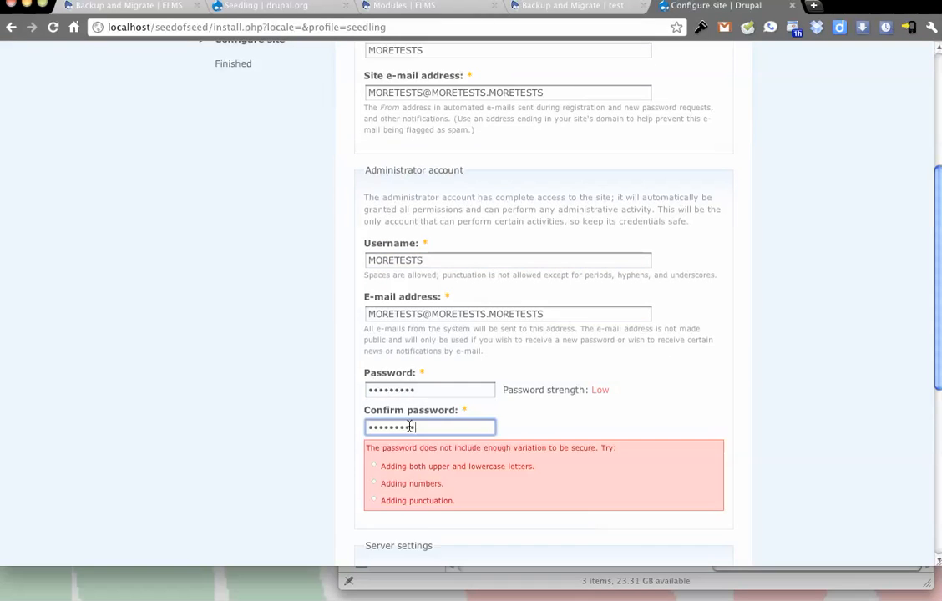
# Disable clean URLs in the server settings and save the site configuration
pyautogui.scroll(-3, 302, 385)
pyautogui.scroll(-3, 301, 384)
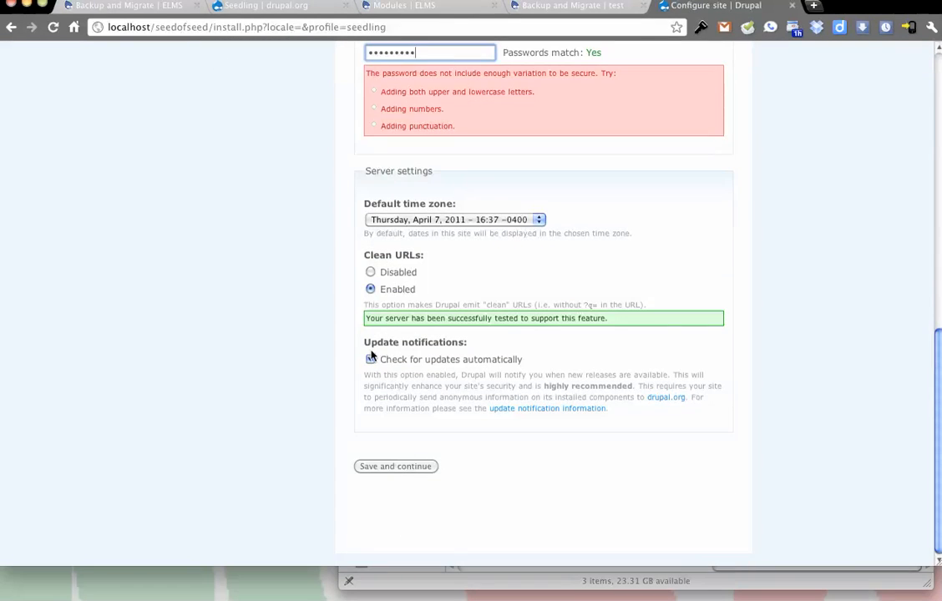
pyautogui.click(370, 273)
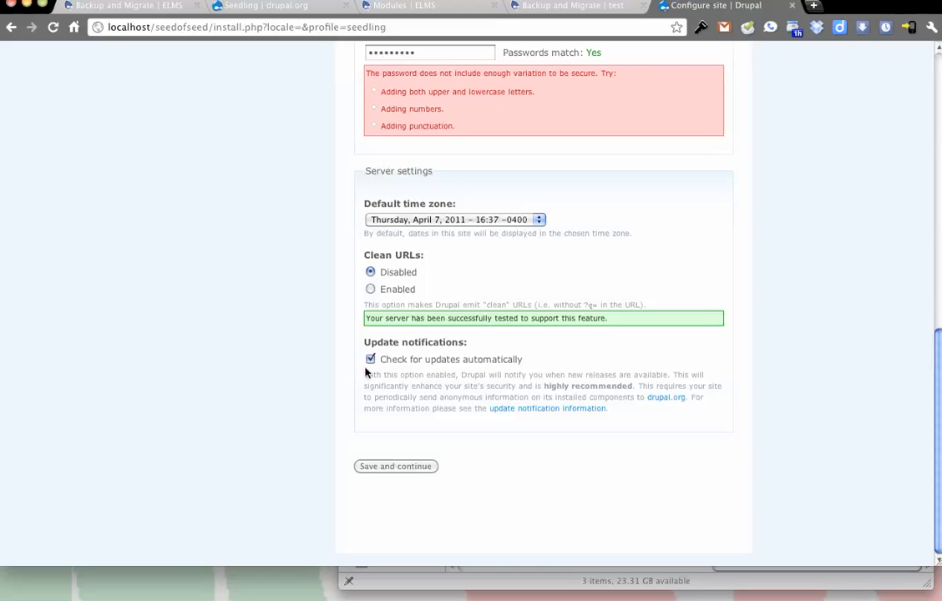
pyautogui.click(368, 465)
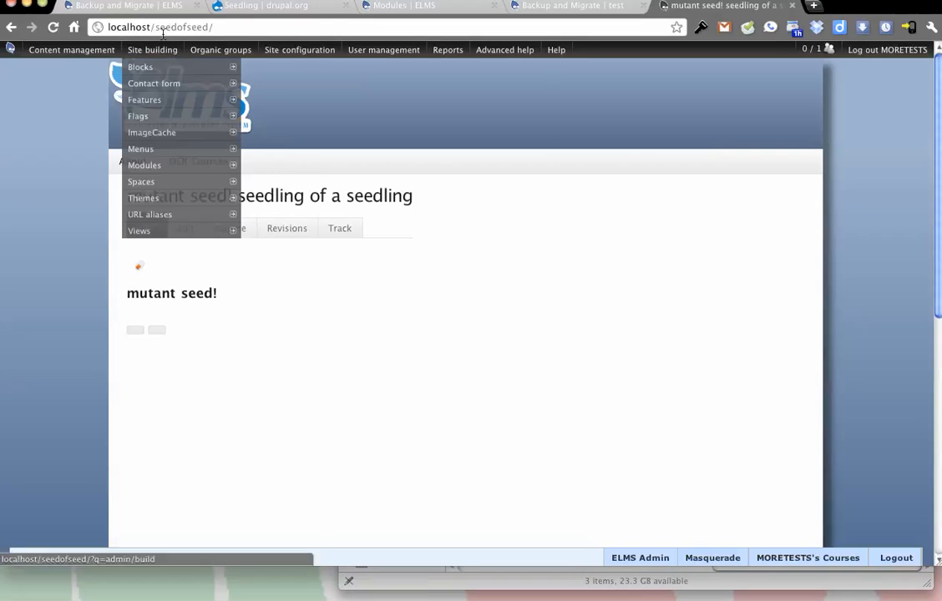
# View the OER Courses page on the newly installed seedofseed site
pyautogui.moveTo(472, 63)
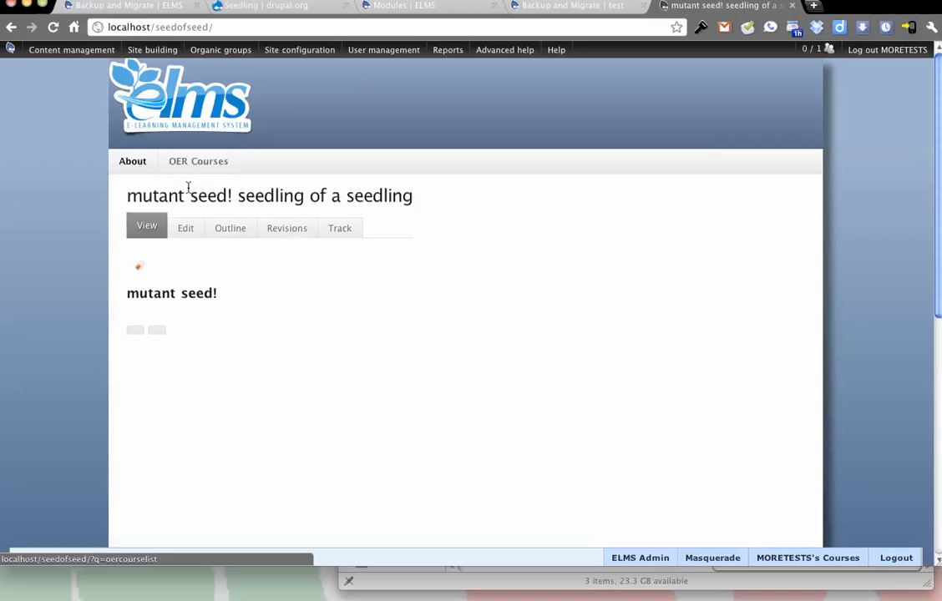
pyautogui.click(219, 160)
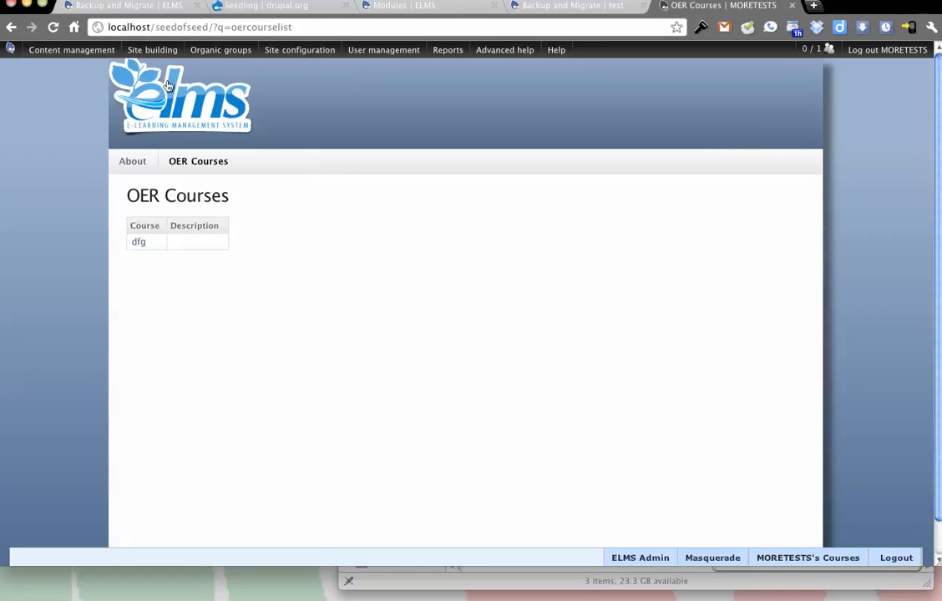
pyautogui.moveTo(214, 28); pyautogui.dragTo(243, 29)
pyautogui.click(321, 246)
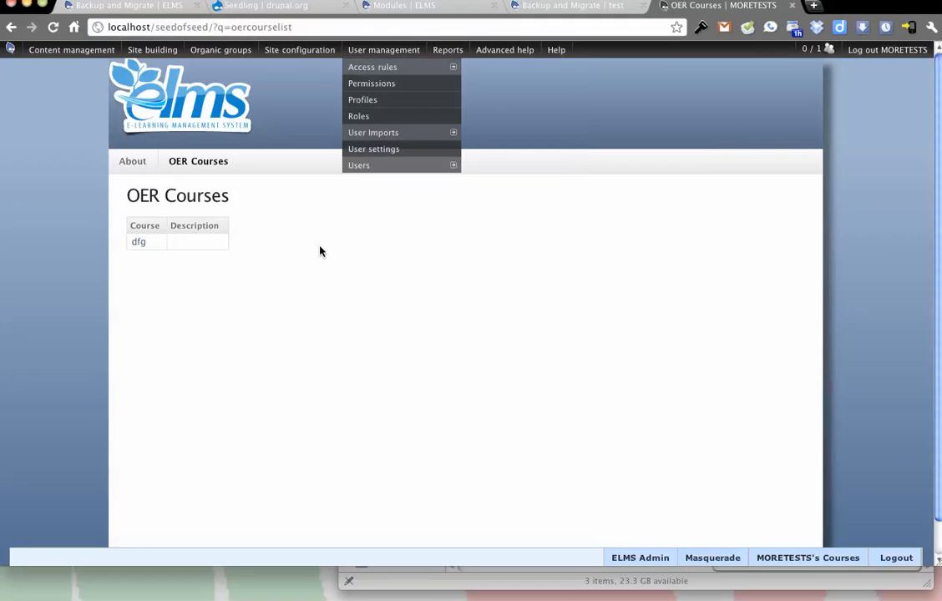
# Open the same course list on the original site at localhost/seedling/oercourselist for comparison
pyautogui.doubleClick(172, 27)
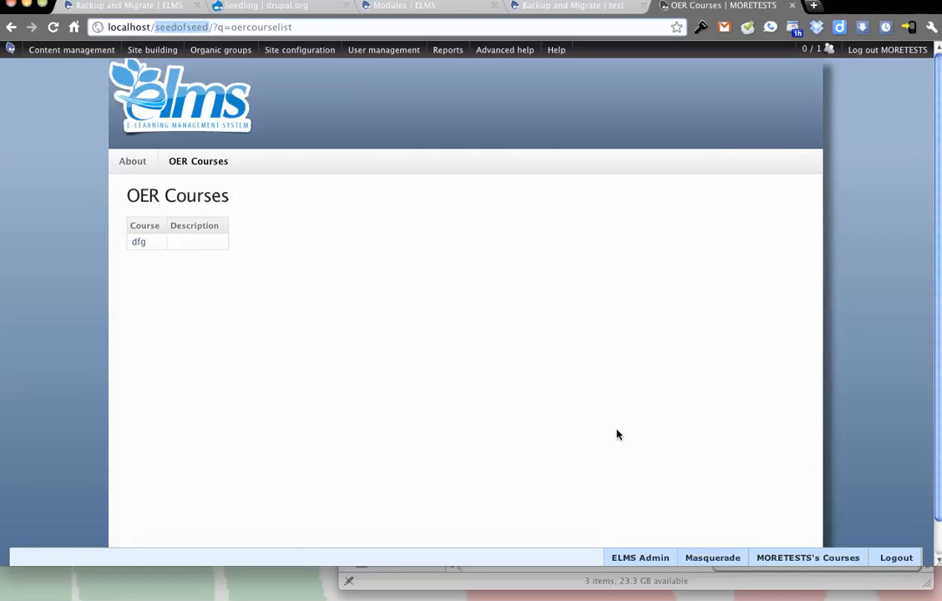
pyautogui.write('seedling')
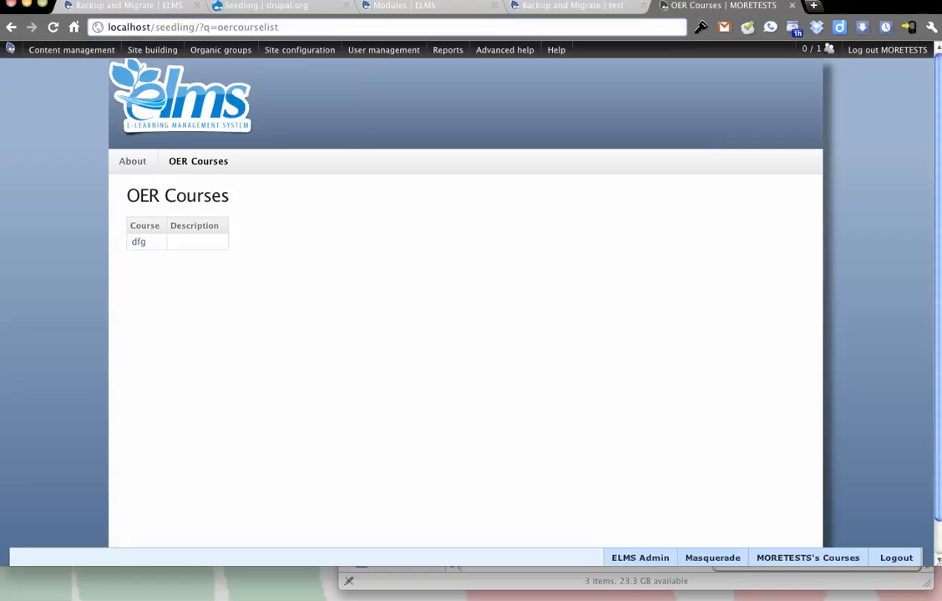
pyautogui.moveTo(217, 27); pyautogui.dragTo(200, 27)
pyautogui.press('BackSpace')
pyautogui.press('Return')
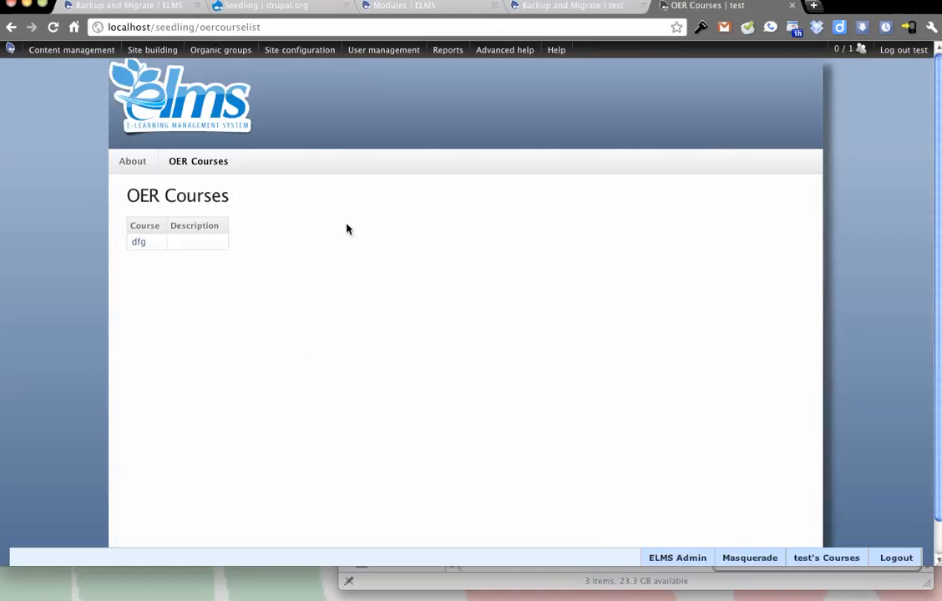
# View the About page of the original seedling site to compare its content
pyautogui.click(131, 160)
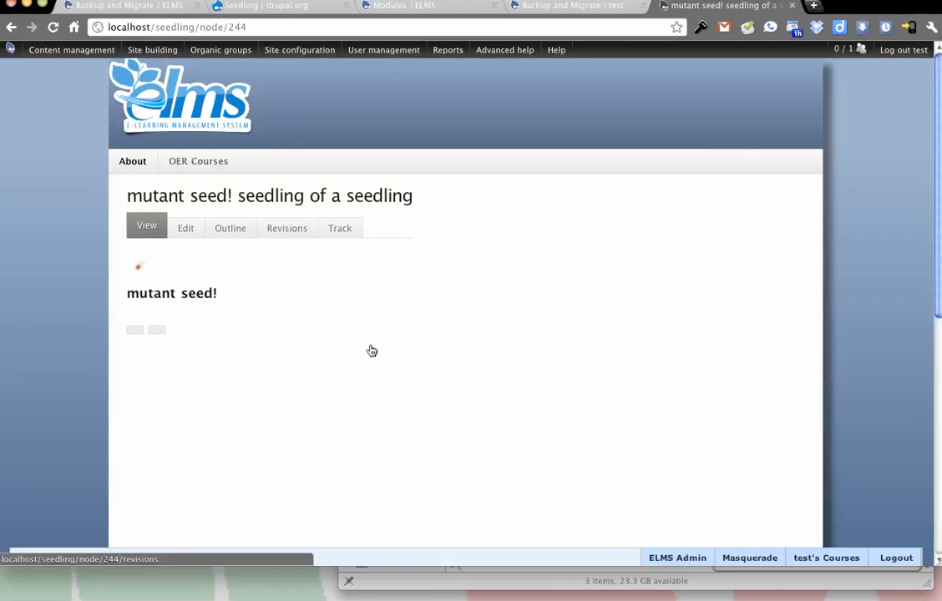
pyautogui.doubleClick(358, 347)
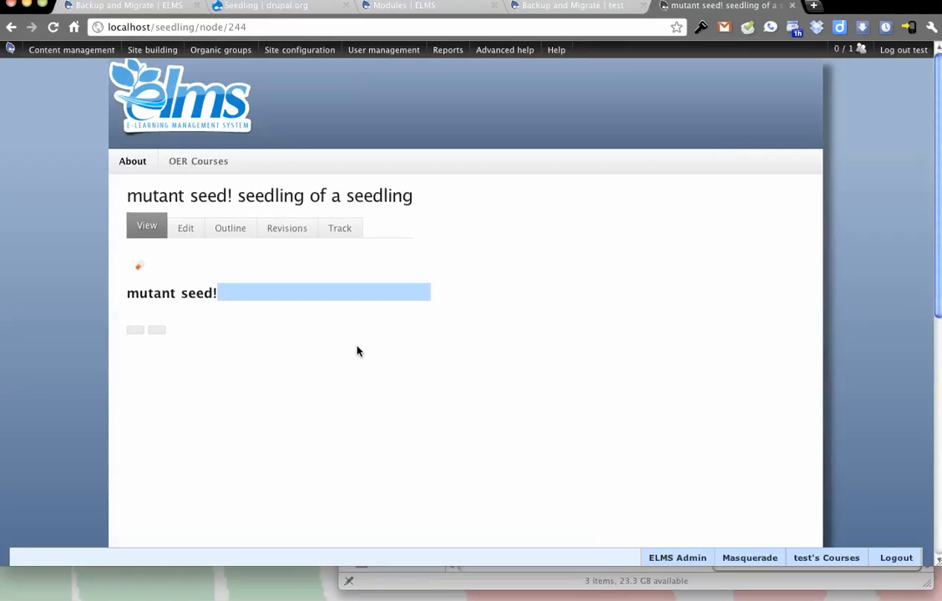
pyautogui.click(331, 342)
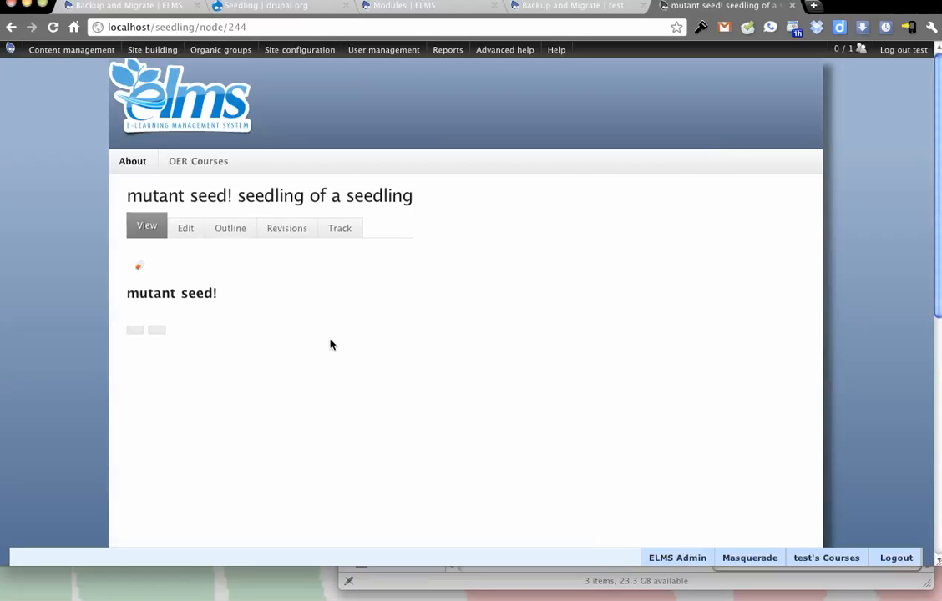